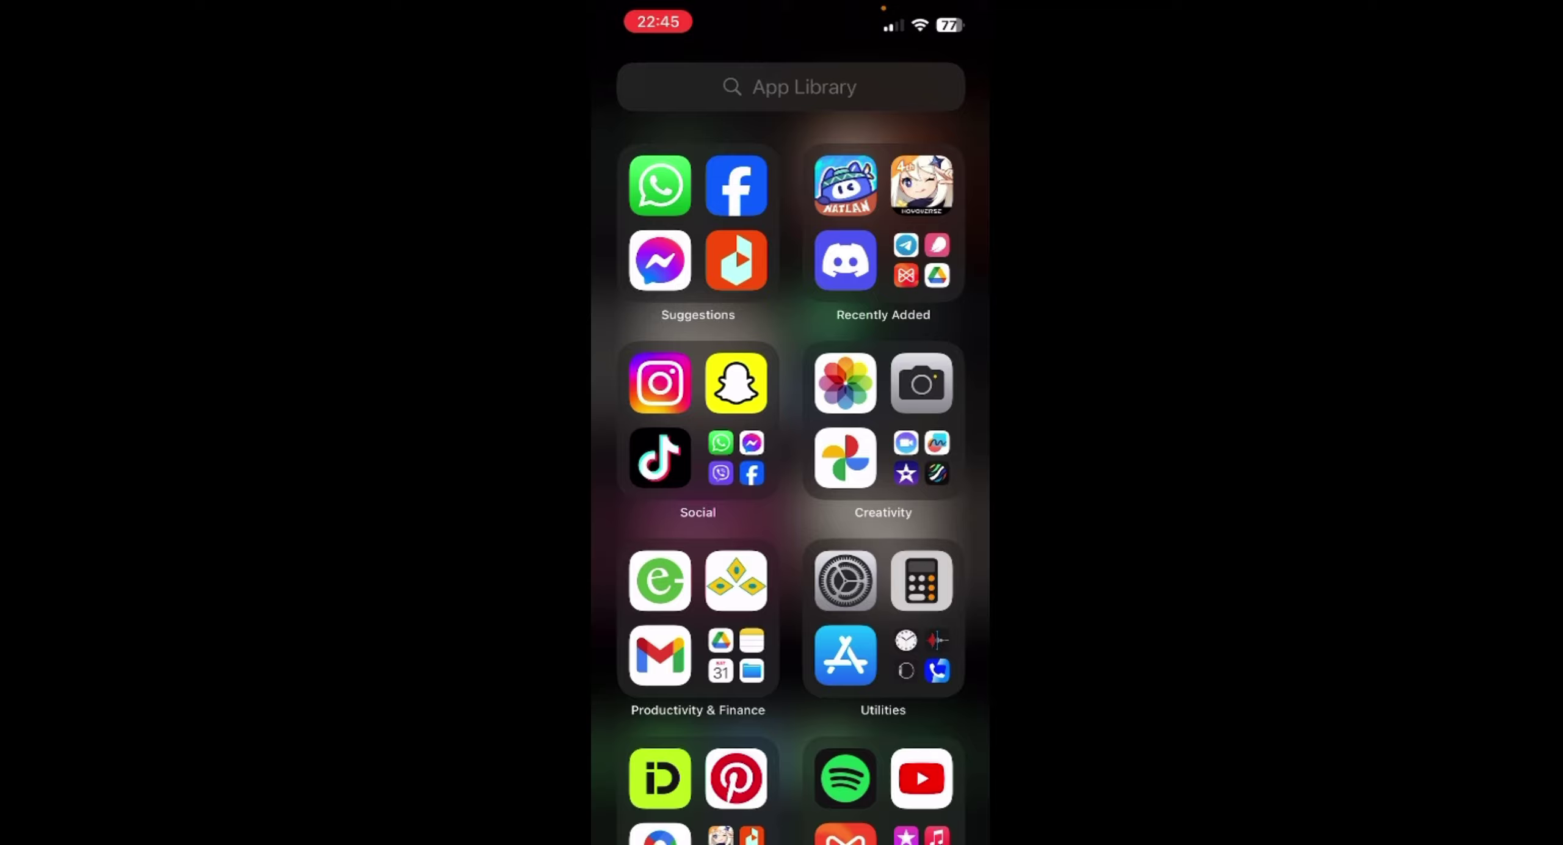
Step: Search the App Library for 'safar' and launch Safari from the results
click(790, 87)
text(s)
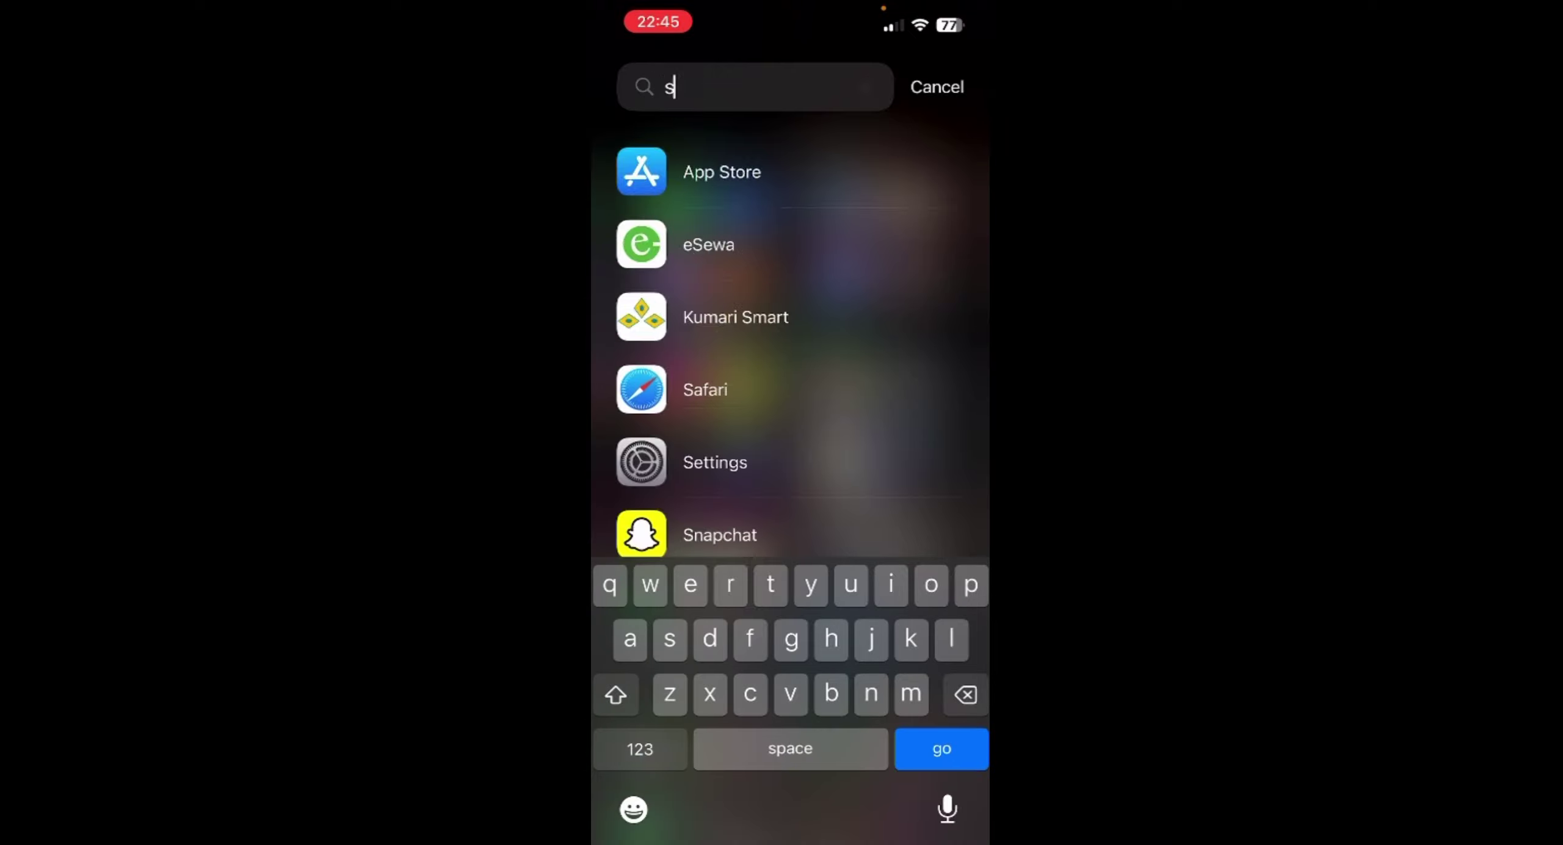
text(afar)
click(642, 173)
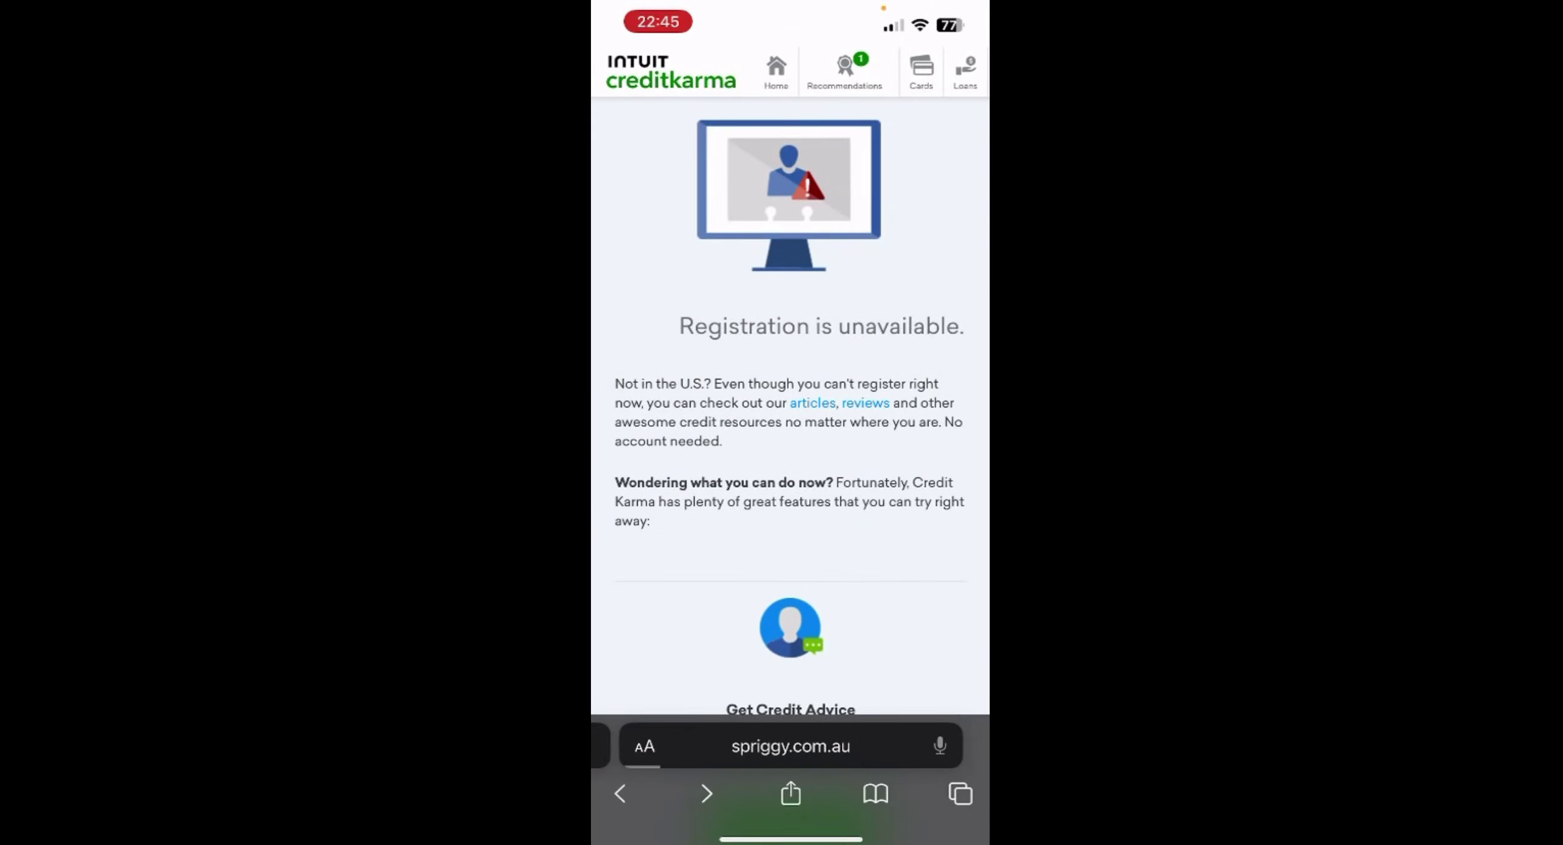
Step: Search 'credit karma' from the address bar and go to creditkarma.com from the results
click(800, 746)
text(credit )
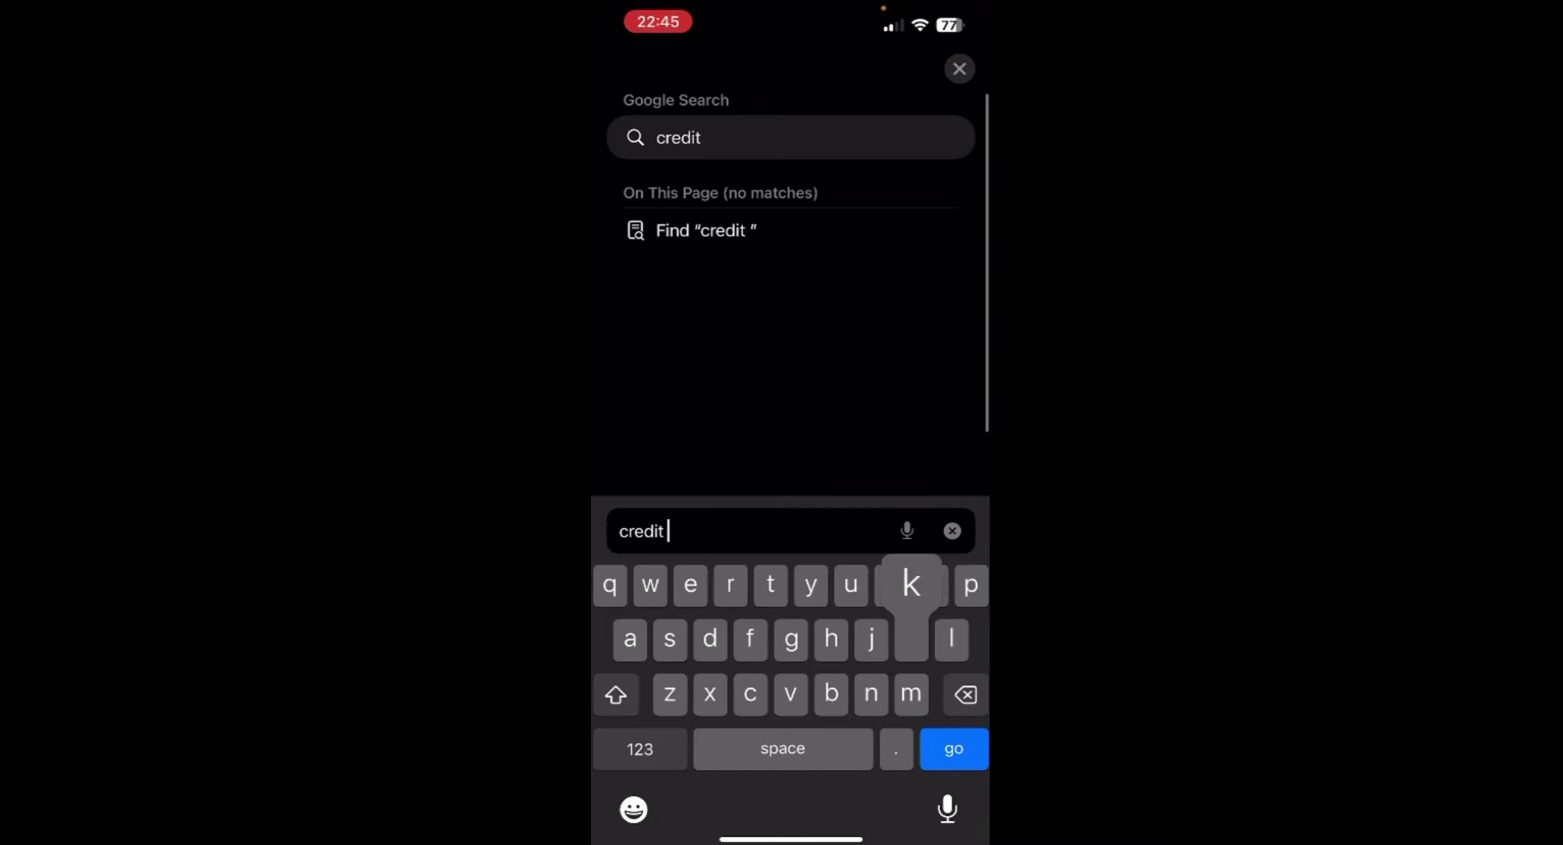
text(karam)
key(BackSpace)
key(BackSpace)
text(ma)
click(953, 748)
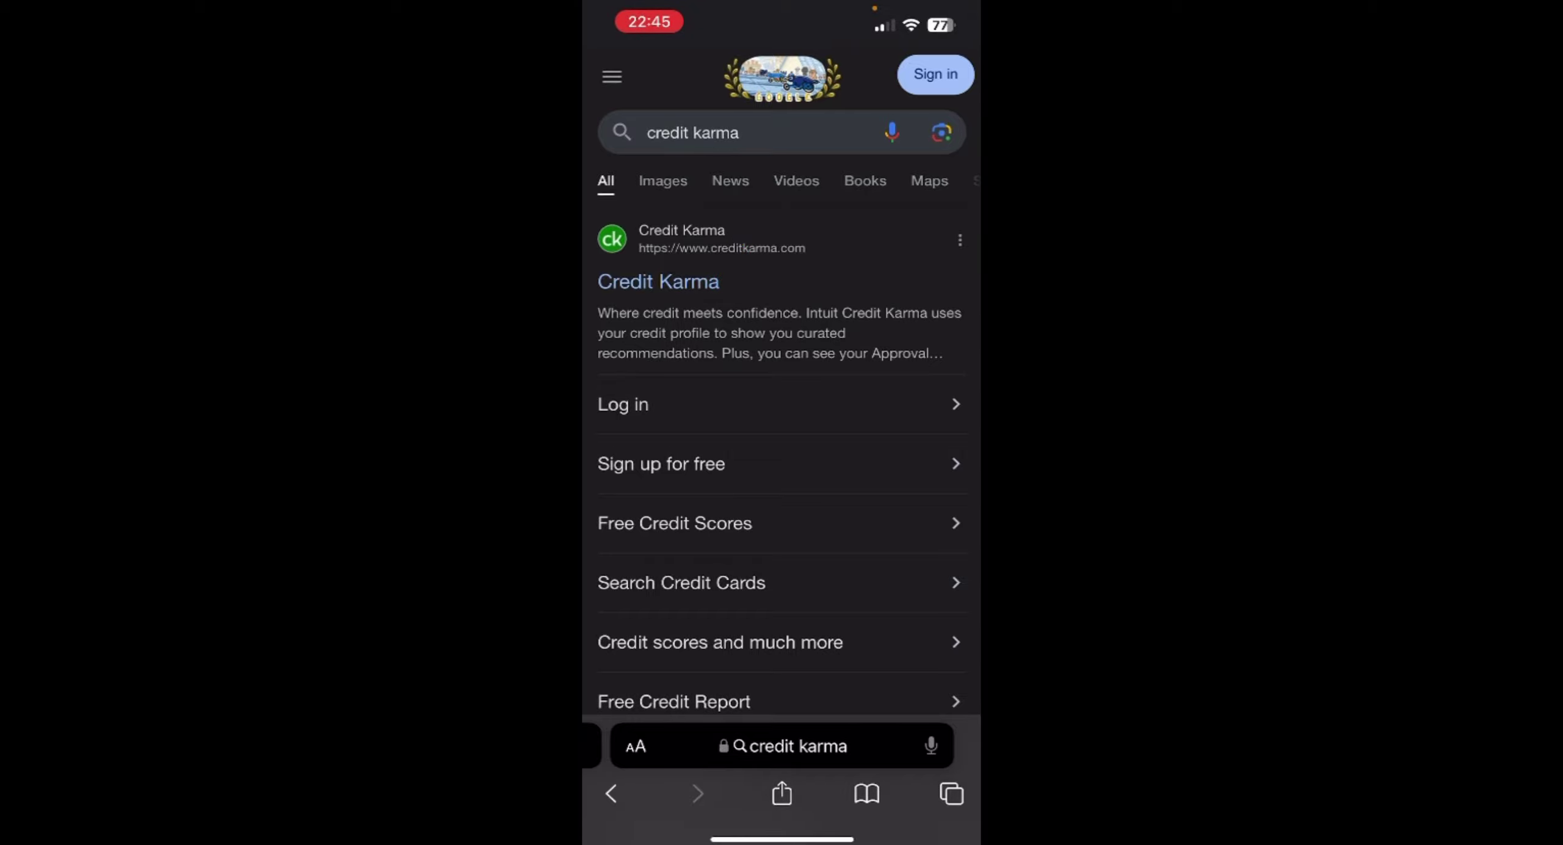
click(659, 282)
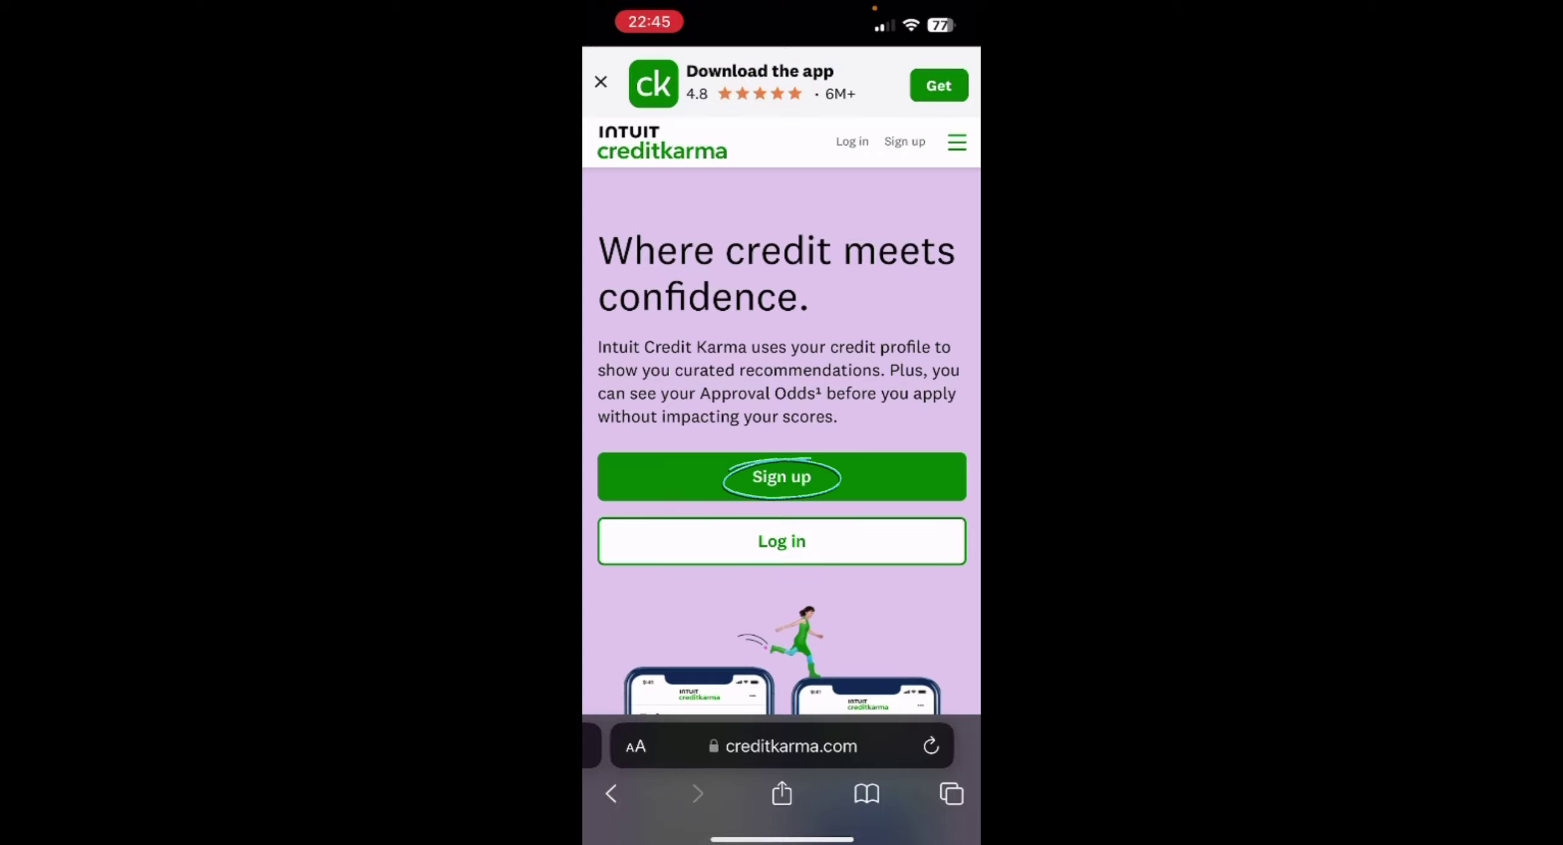
Step: Use the green Sign up button to load the Create your account form
click(782, 476)
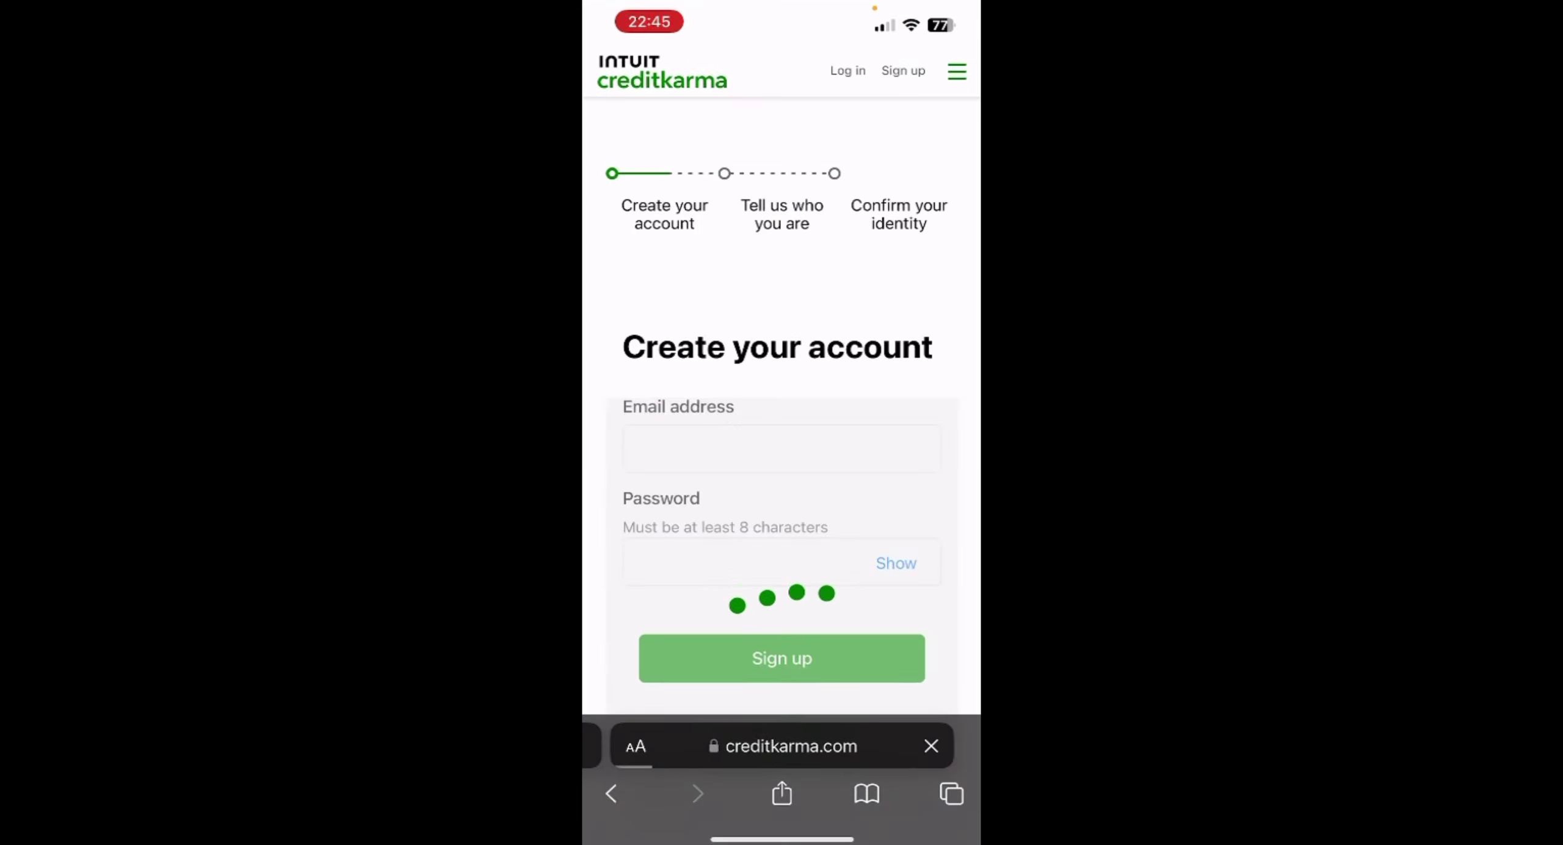